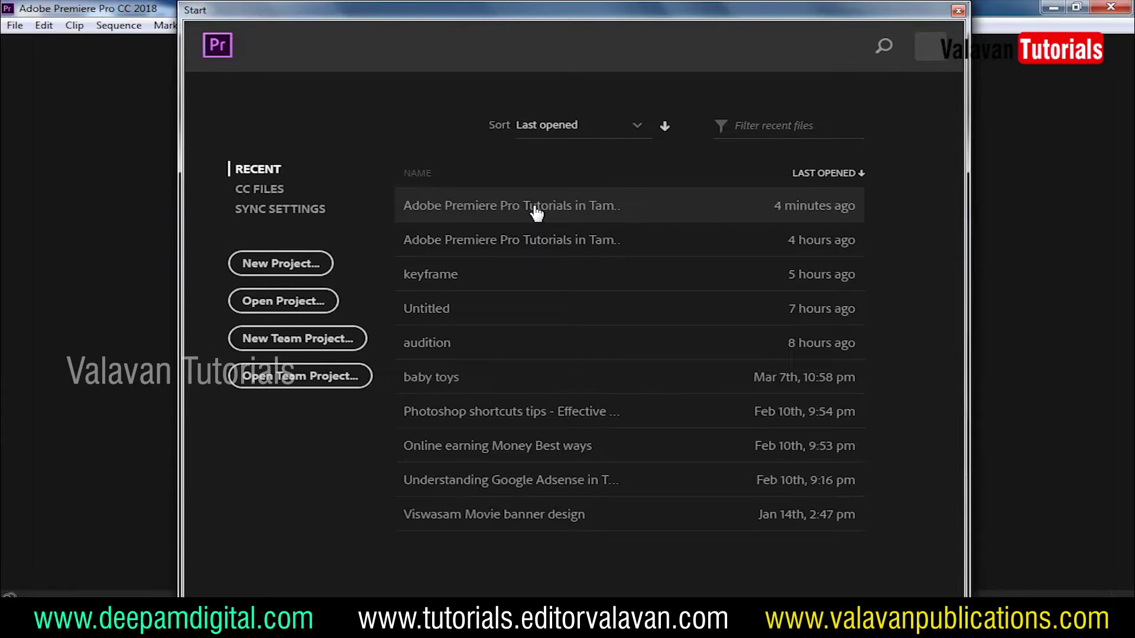
Open the recent Adding Keyframe tutorial project and set the playhead to 00:00:16:06
left_click(535, 208)
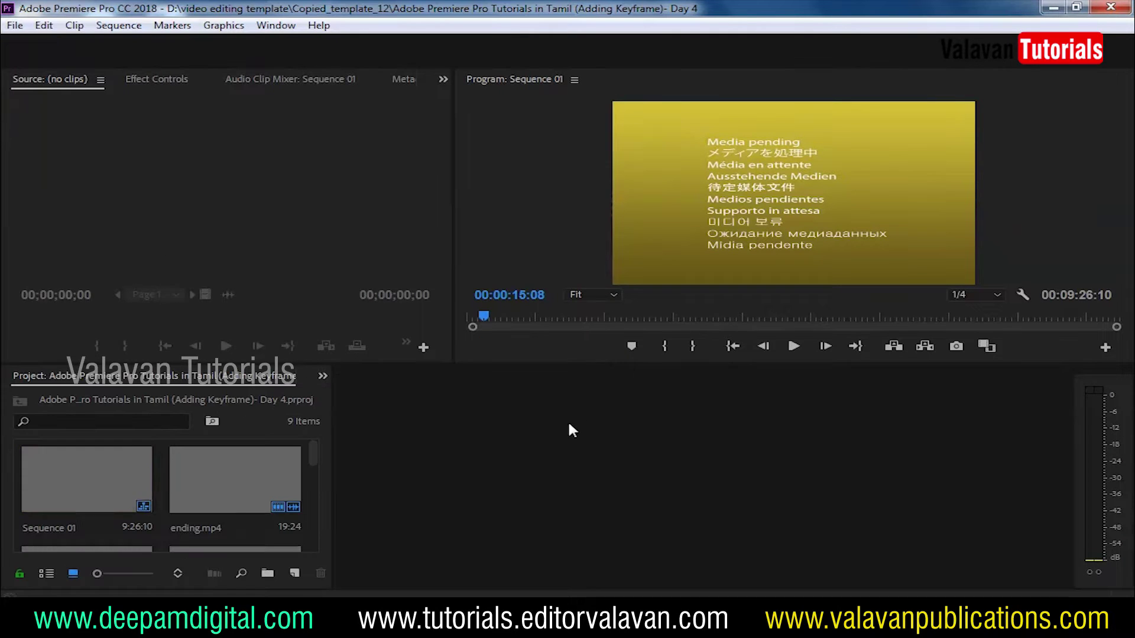
left_click_drag(681, 413, 629, 445)
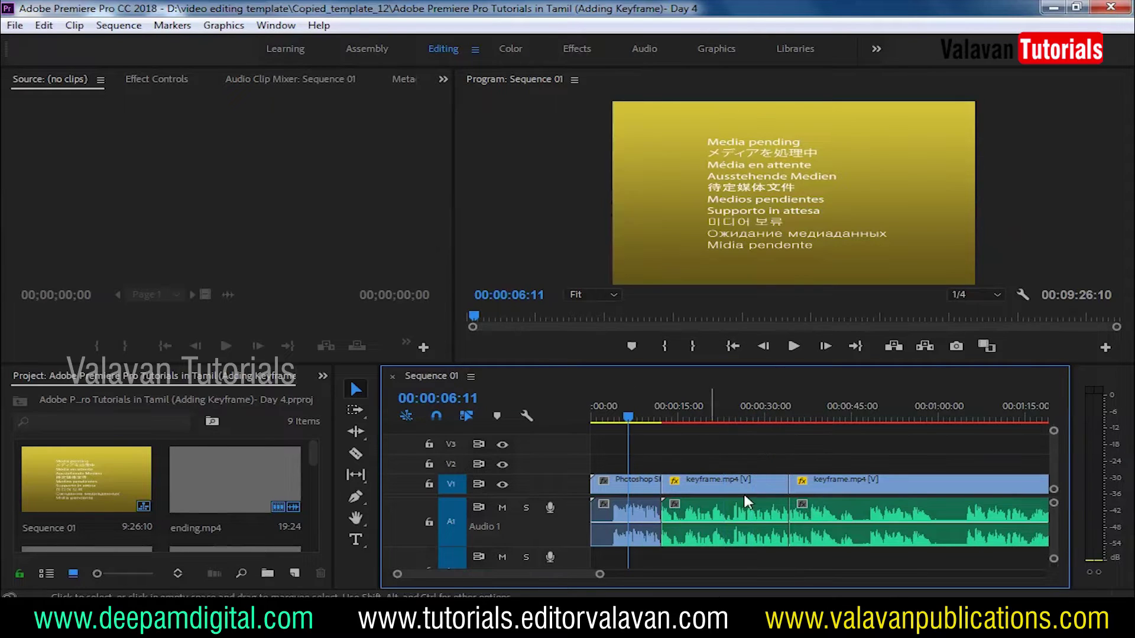
key("minus")
key("minus")
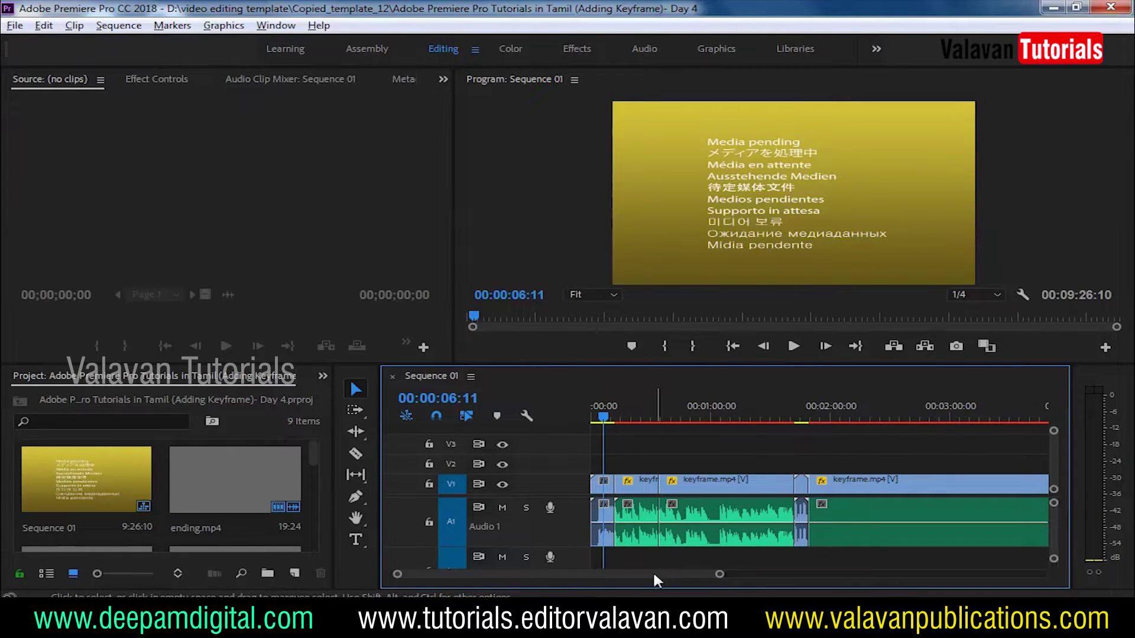
key("equal")
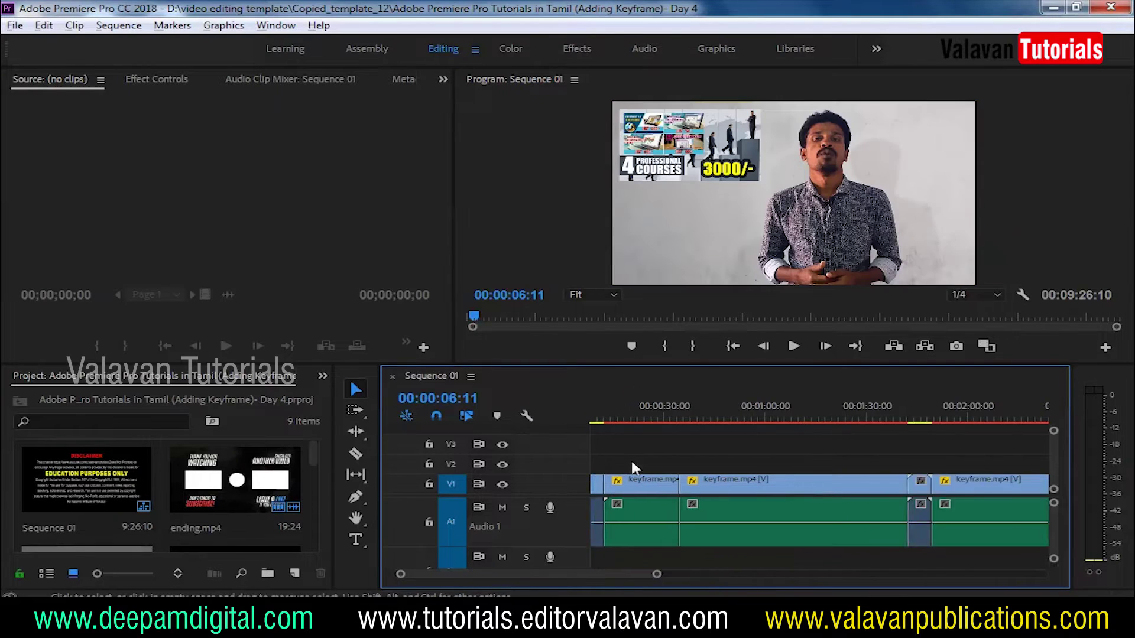
key("equal")
left_click(615, 421)
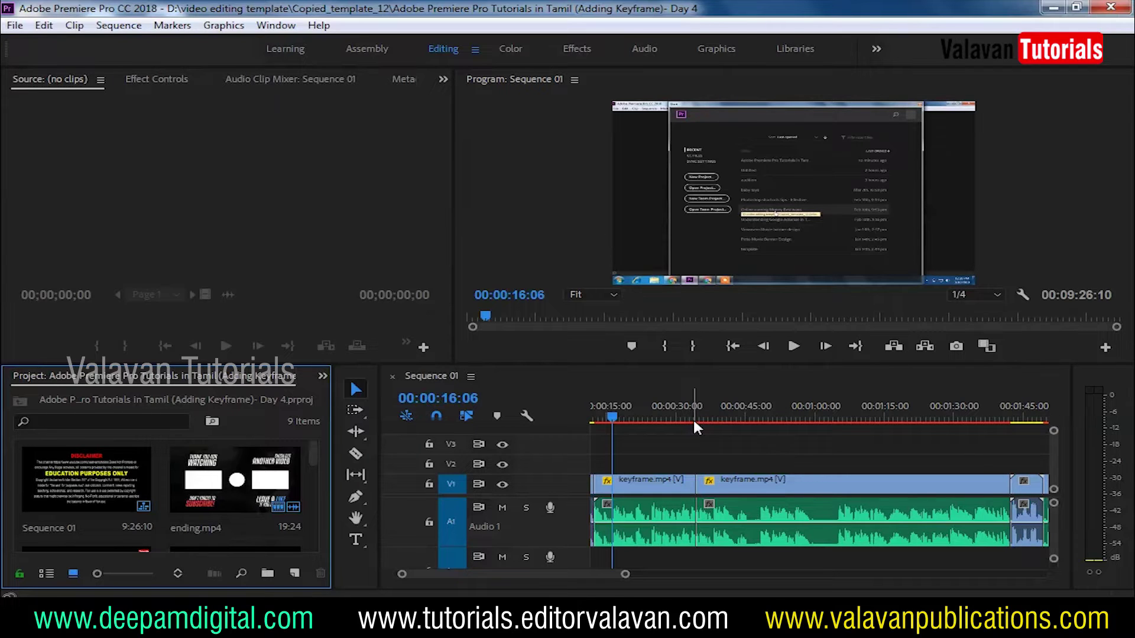
Create a 'Valavan Tutorials' text title on V2 at 16:06 and shrink it to a small size
key("ctrl+t")
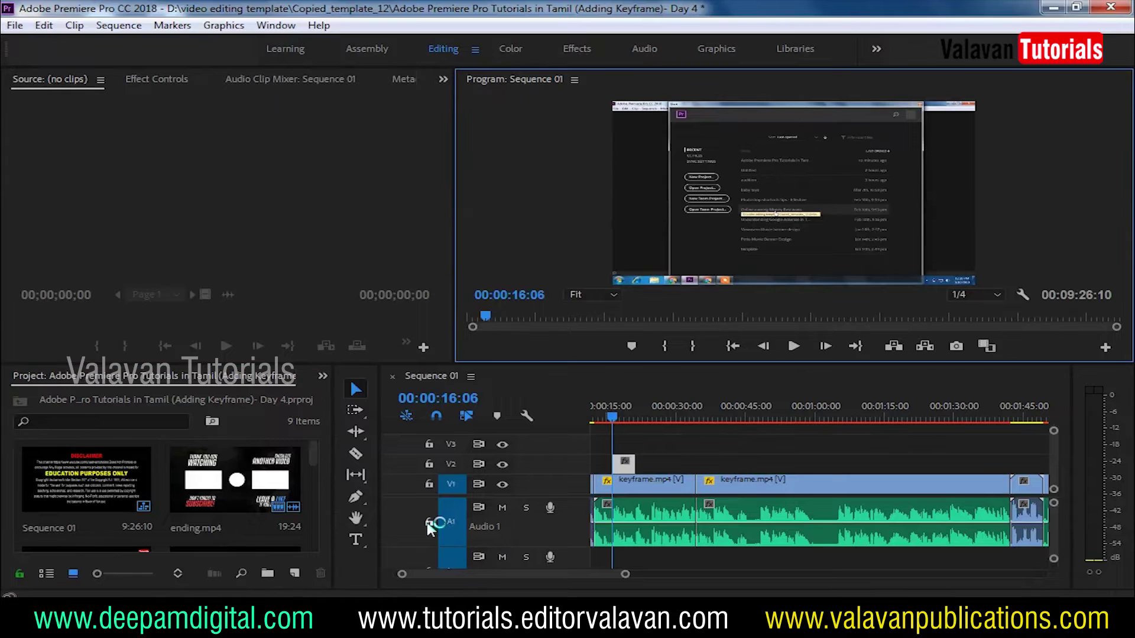
left_click(361, 543)
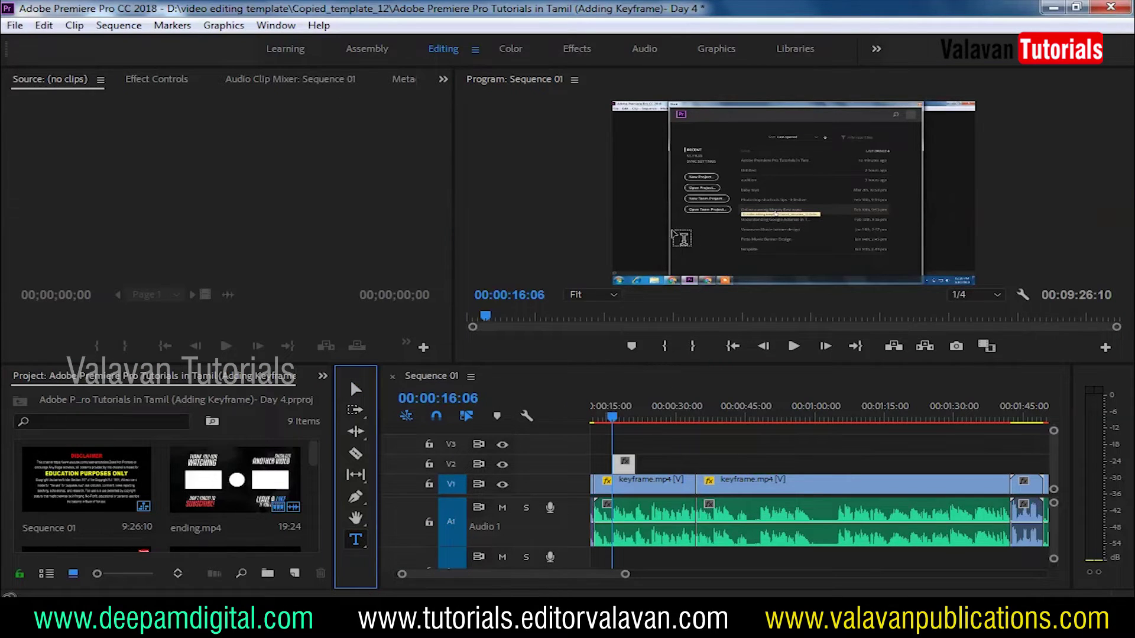
left_click(632, 191)
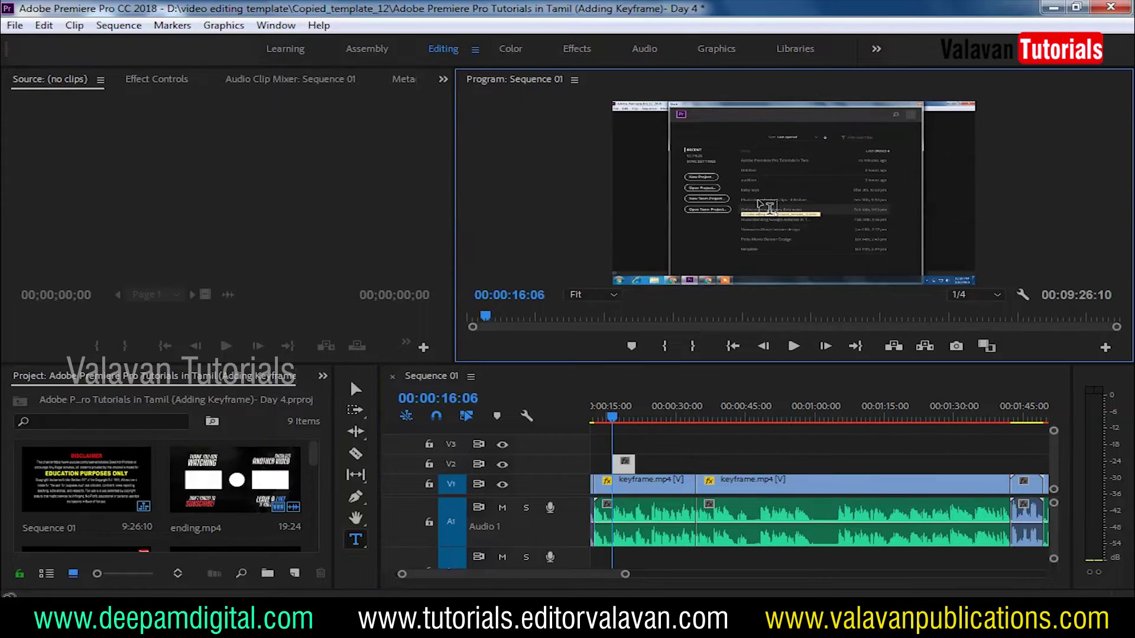
type("Valavan Tutorials")
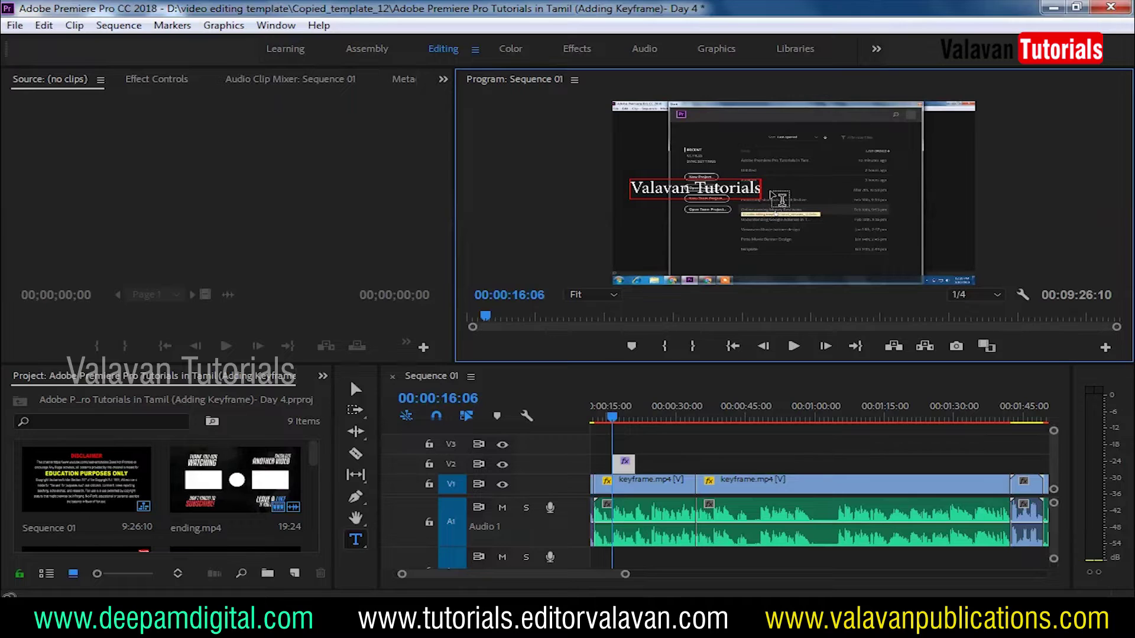
left_click(356, 389)
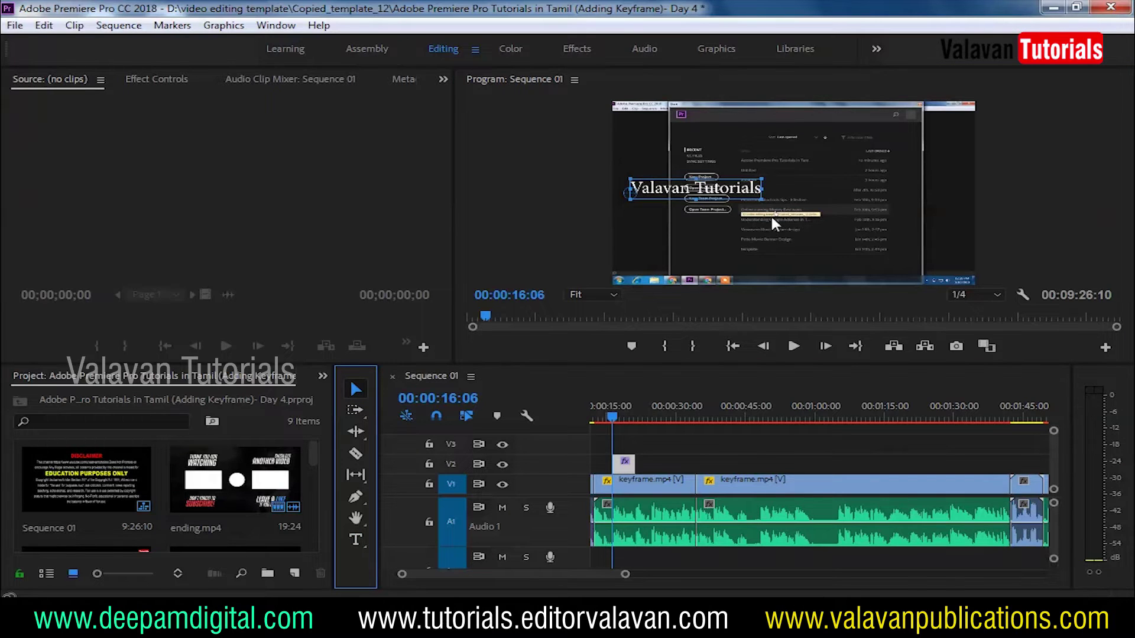
left_click_drag(769, 201, 739, 191)
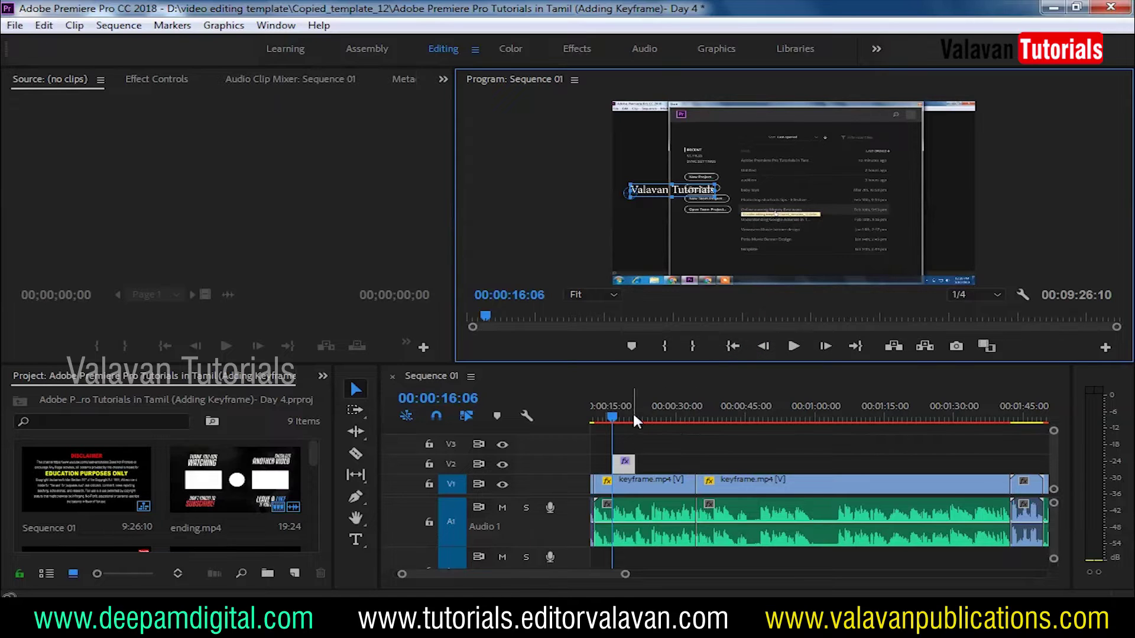
Extend the Valavan Tutorials clip on V2 to about 1 min 17 s, past 00:01:08:05
left_click_drag(614, 419, 628, 417)
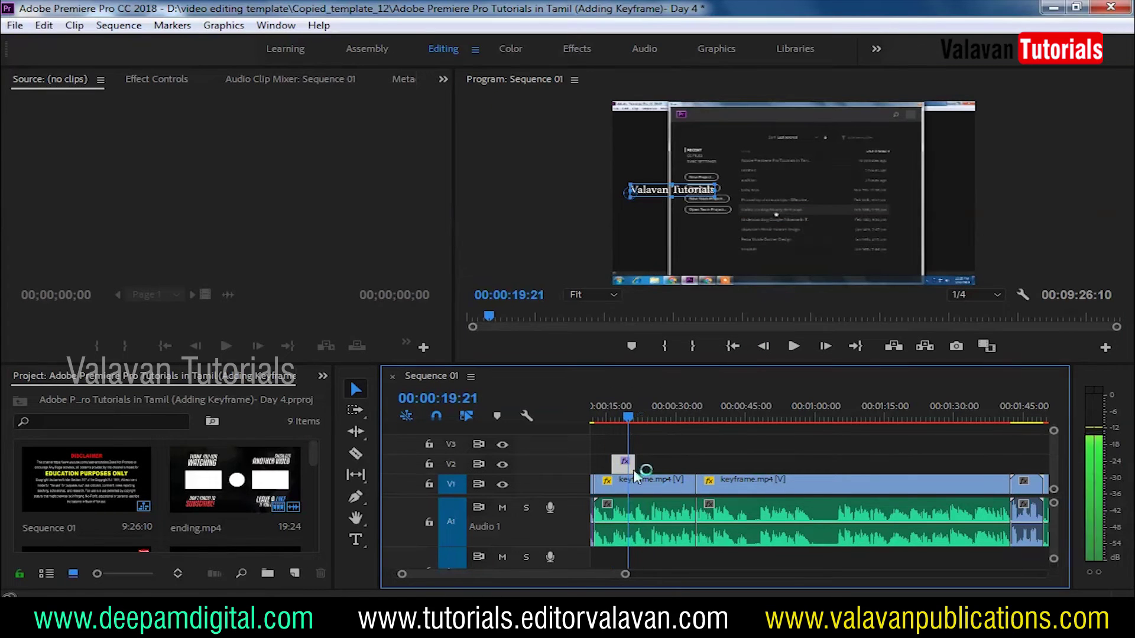
left_click_drag(629, 469, 1010, 477)
left_click_drag(627, 418, 852, 433)
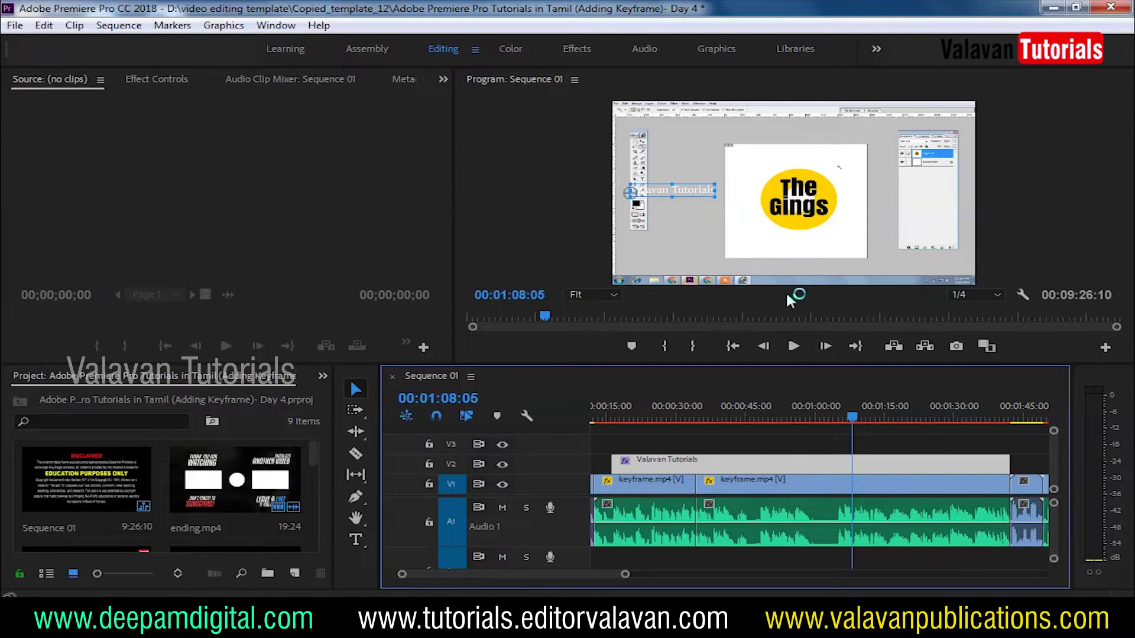
In the Graphics workspace, set the Valavan Tutorials title's opacity to 12% and preview it
left_click(717, 50)
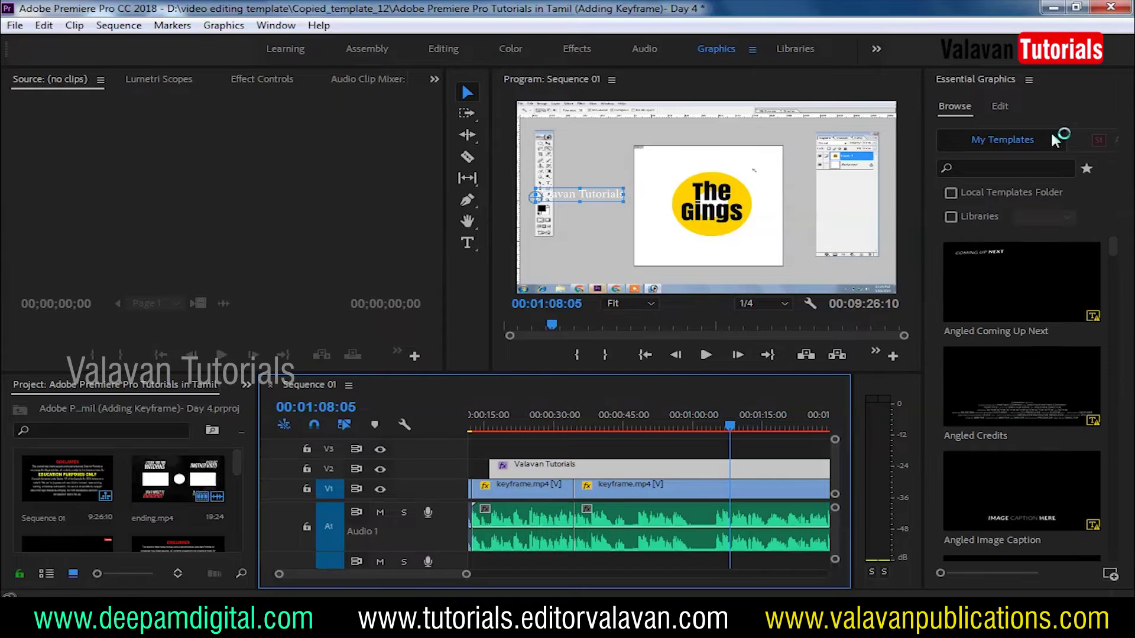
left_click(997, 105)
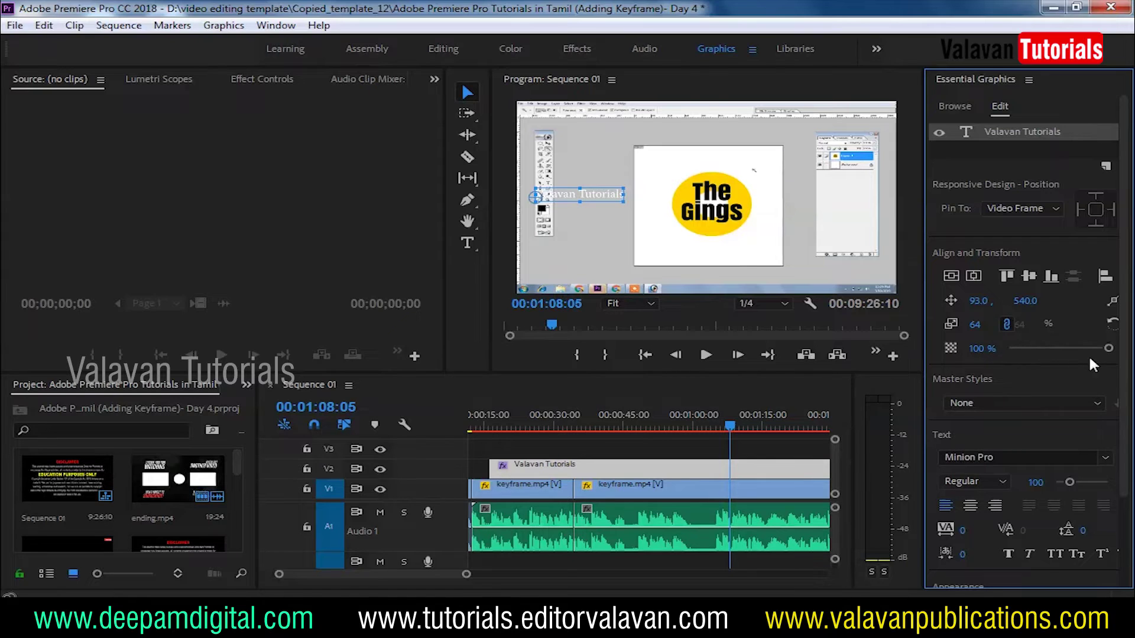
left_click_drag(1108, 349, 1021, 349)
mouse_move(730, 427)
left_mouse_down()
mouse_move(612, 427)
mouse_move(647, 427)
left_mouse_up()
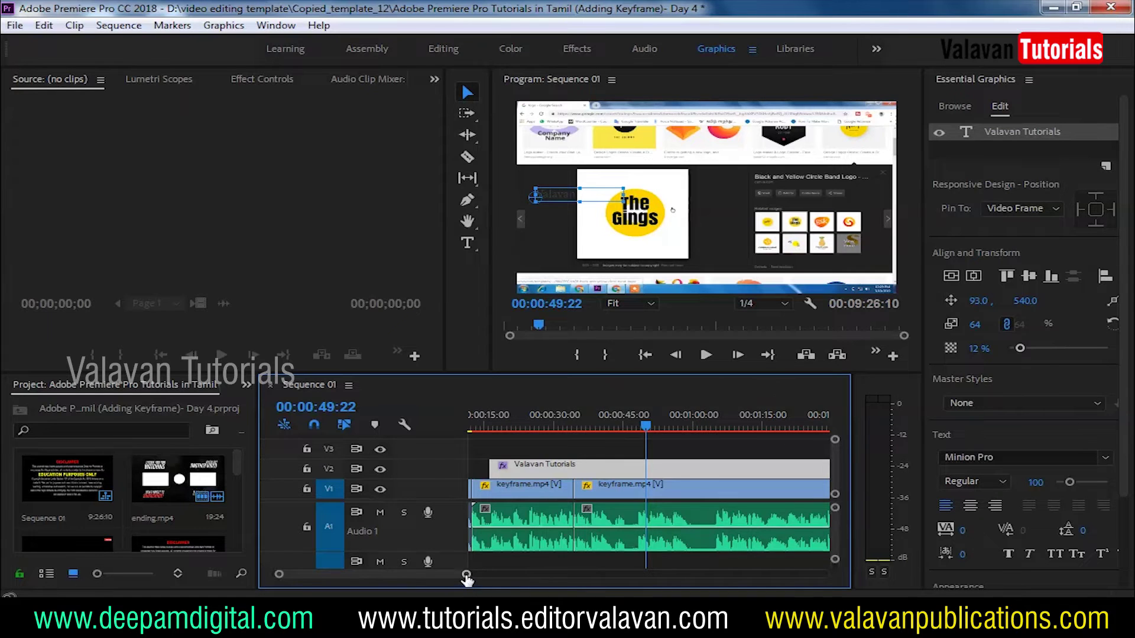
left_click_drag(466, 574, 589, 578)
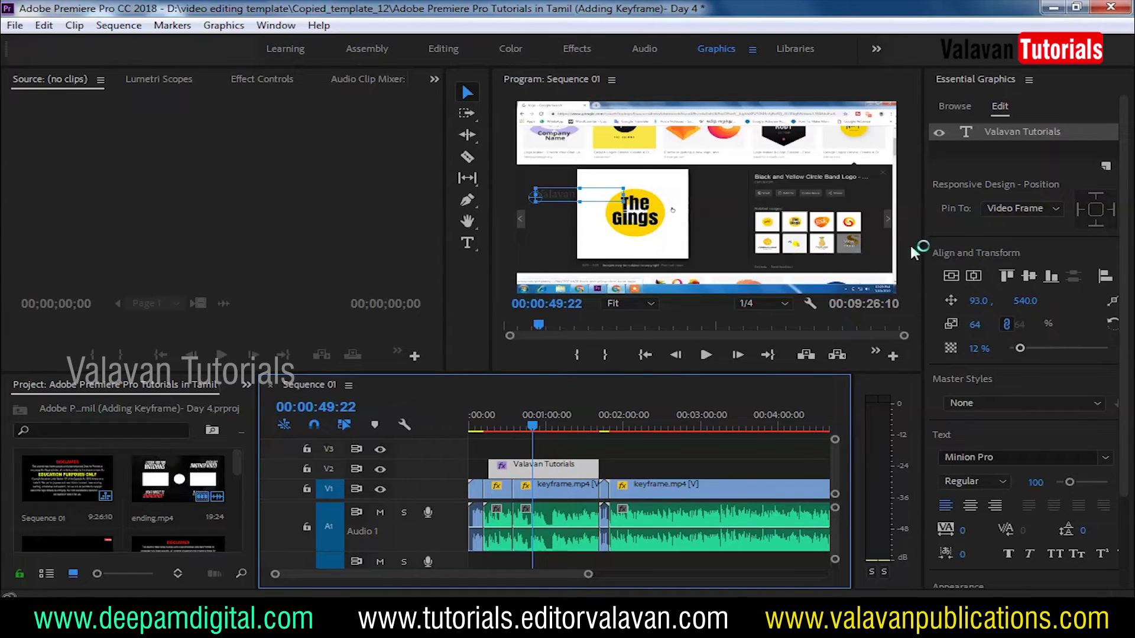
Add a rectangle shape layer with its fill set to black (000000)
left_click(1105, 169)
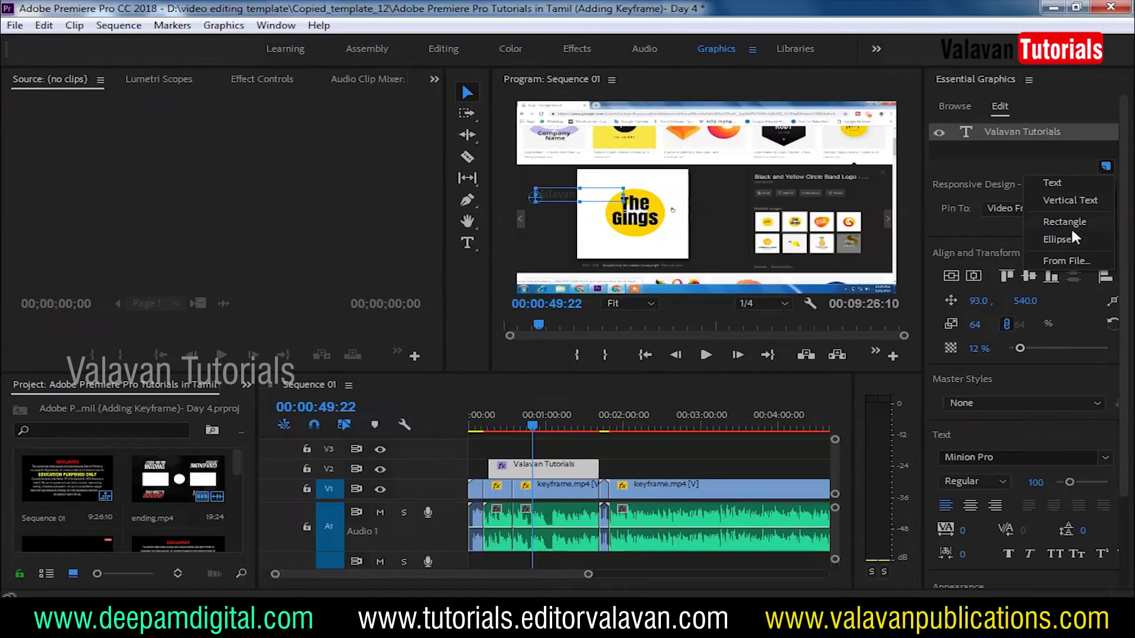
left_click(1076, 222)
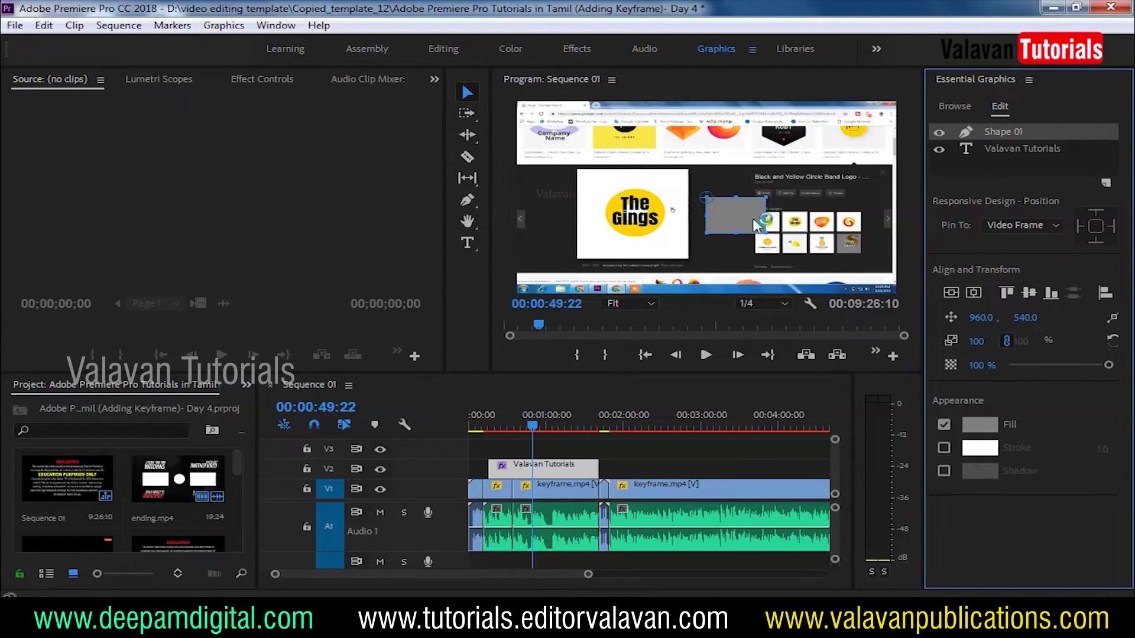
left_click(983, 430)
left_click_drag(594, 283, 636, 232)
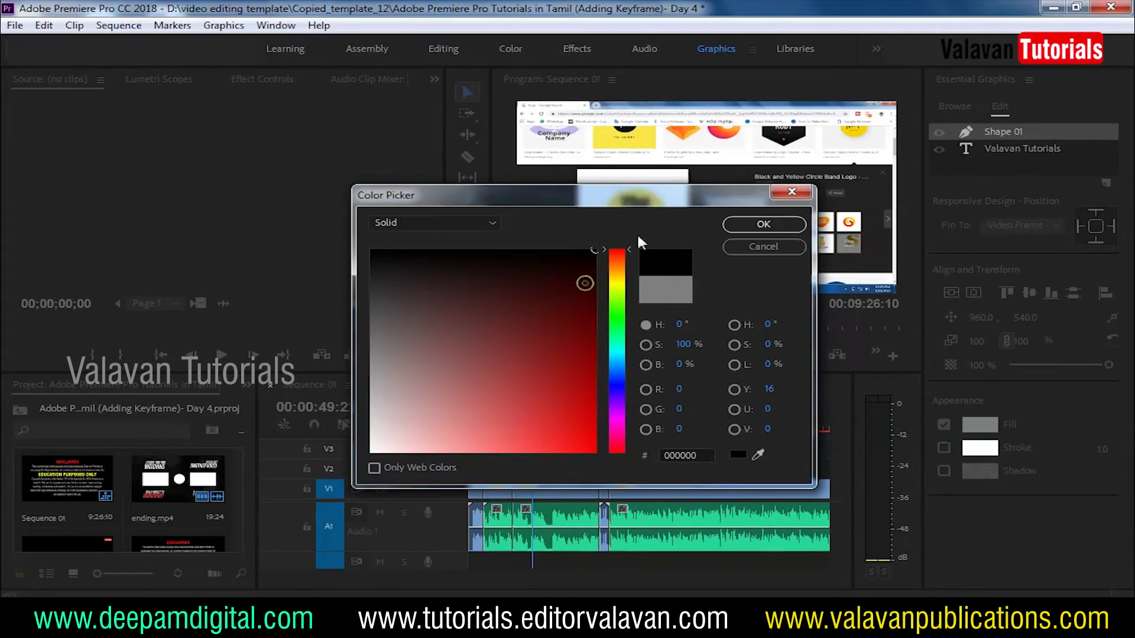
left_click(768, 228)
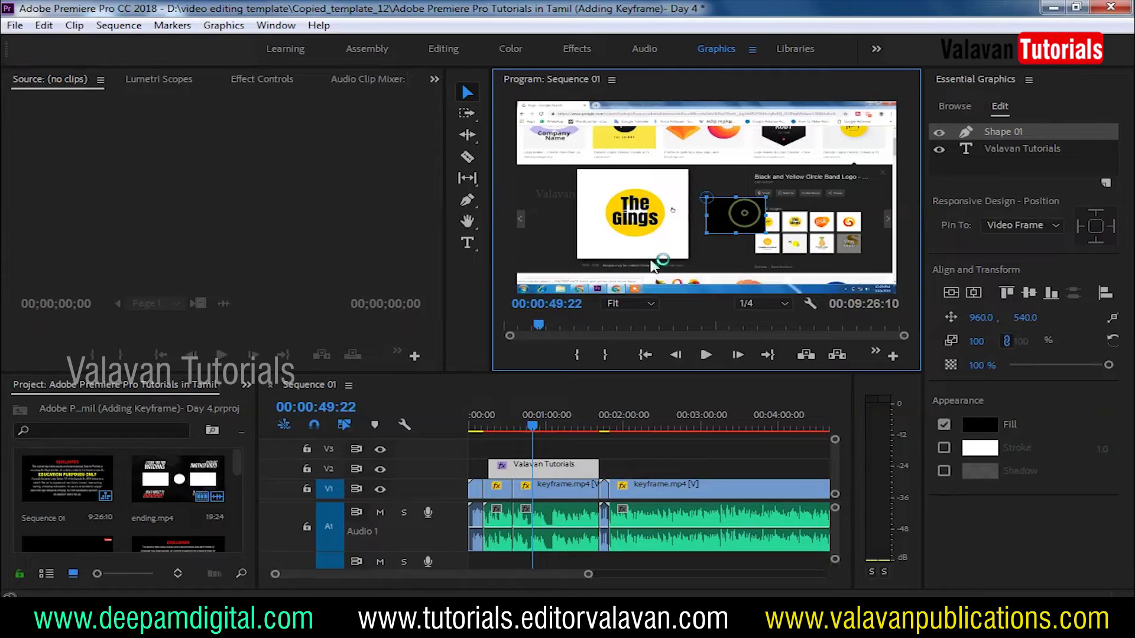
Move the black rectangle to the frame bottom and stretch it into a full-width bar
left_click_drag(736, 214, 536, 282)
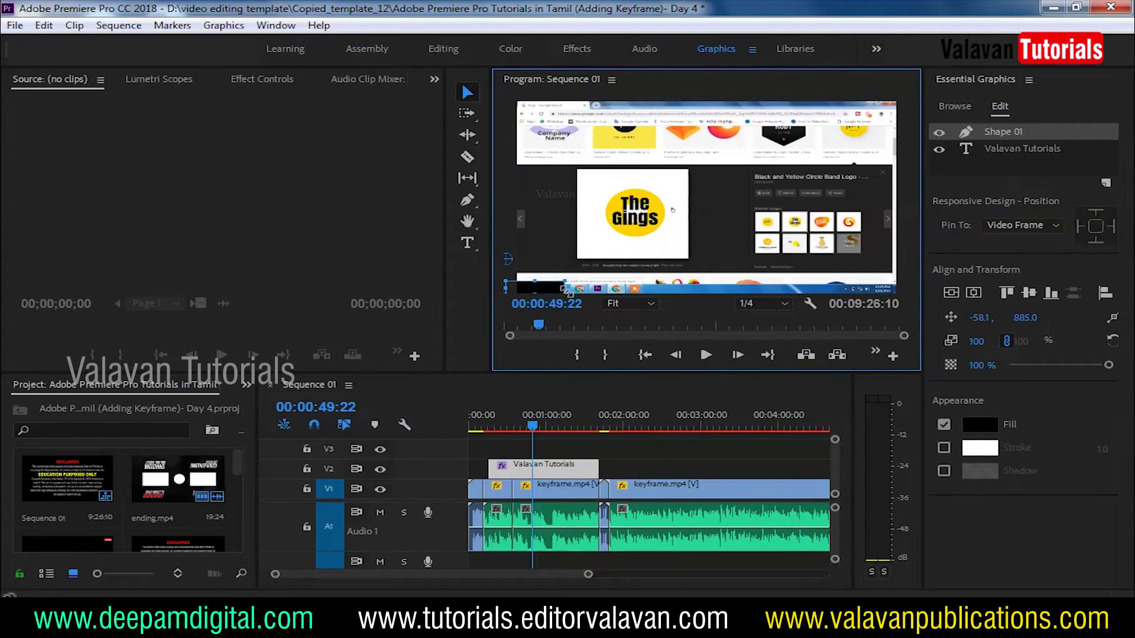
left_click_drag(569, 288, 905, 287)
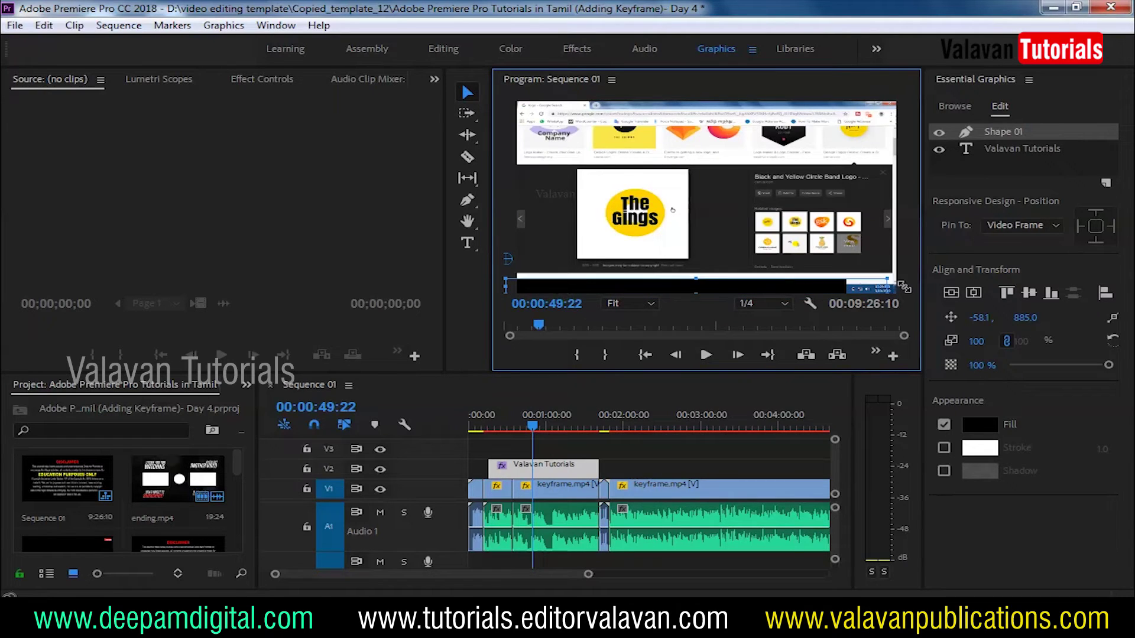
left_click_drag(704, 284, 705, 281)
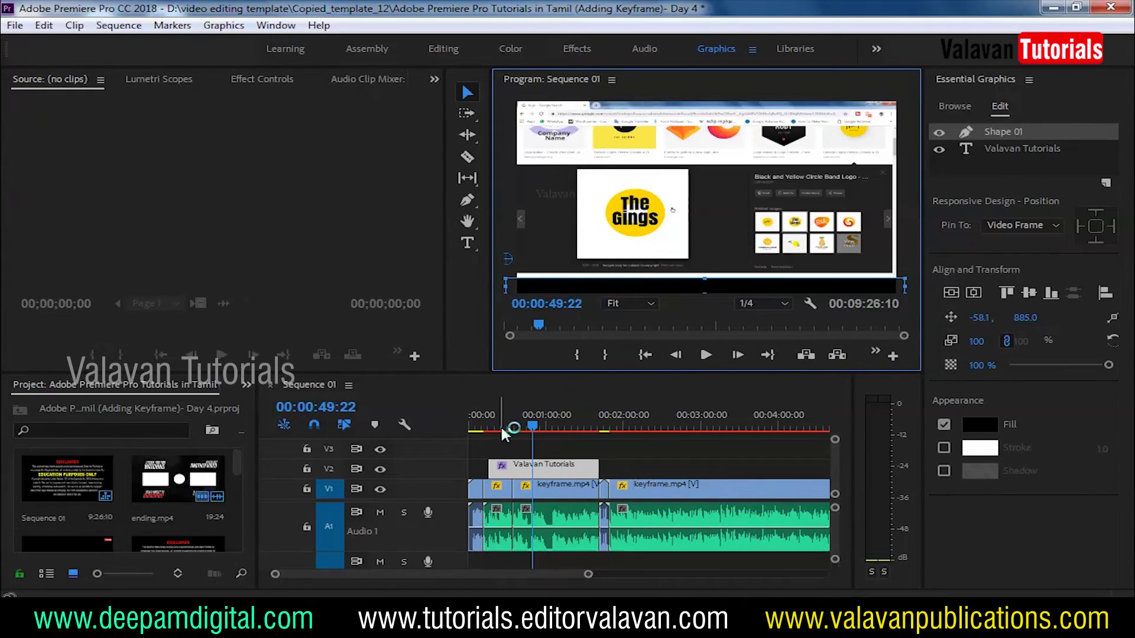
left_click(467, 243)
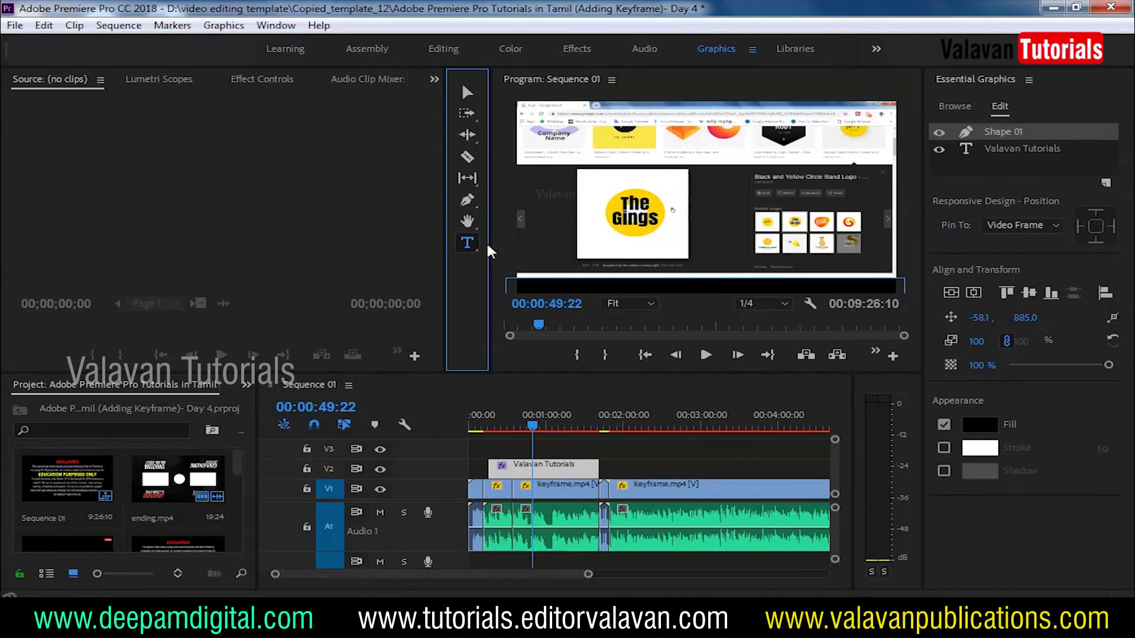
left_click(578, 283)
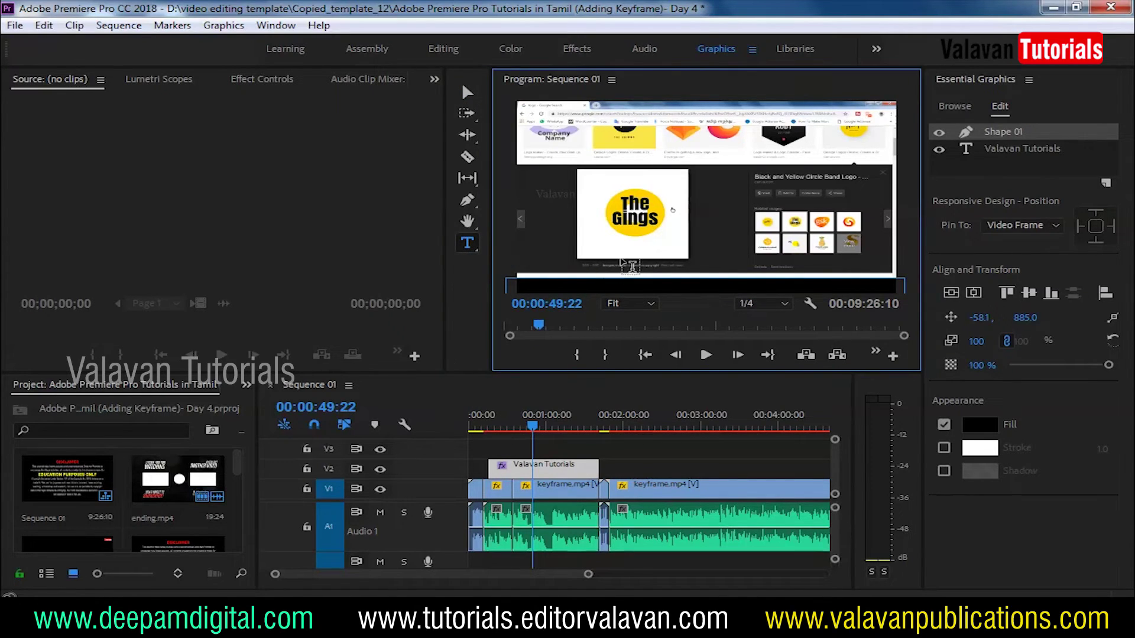
type("fsaf")
key("ctrl+a")
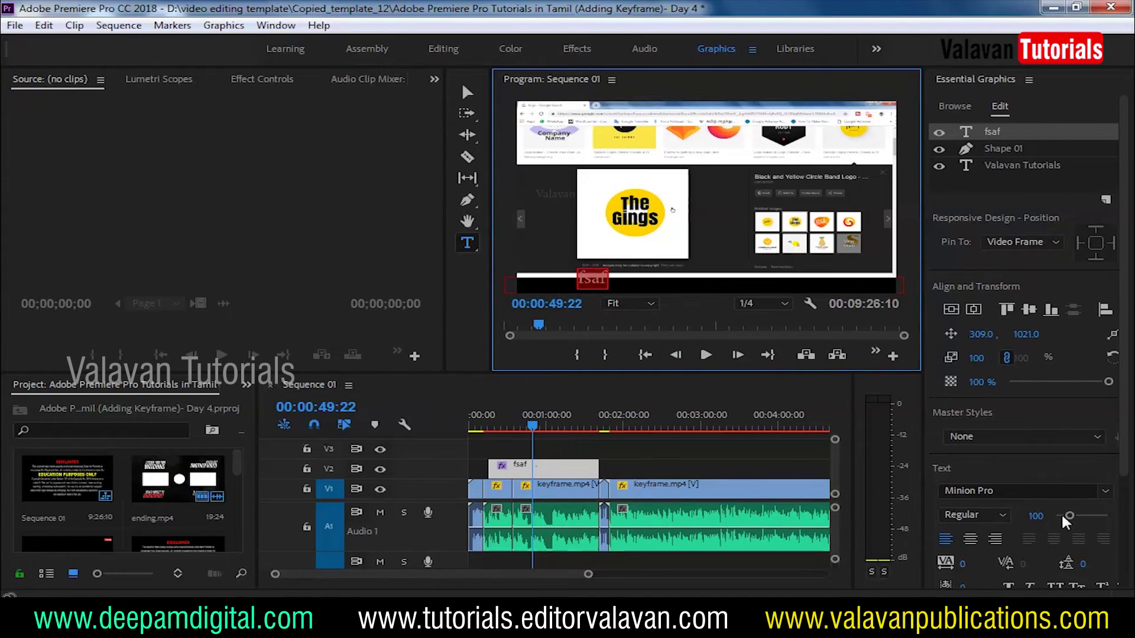
scroll(1072, 514, "down", 2)
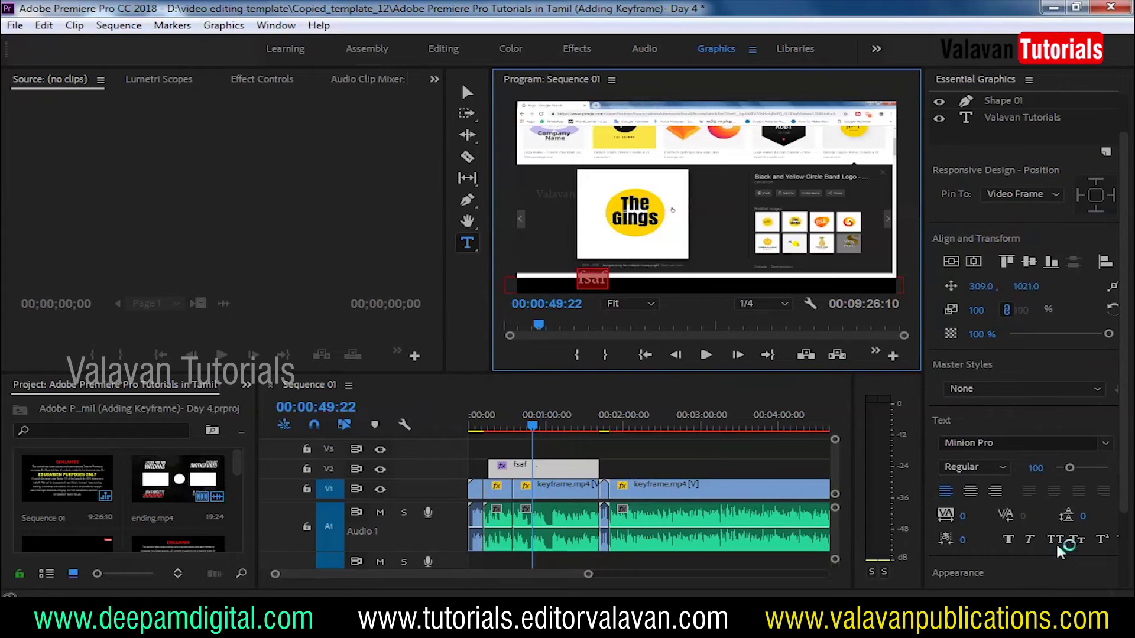
left_click_drag(1072, 471, 1059, 473)
left_click(686, 320)
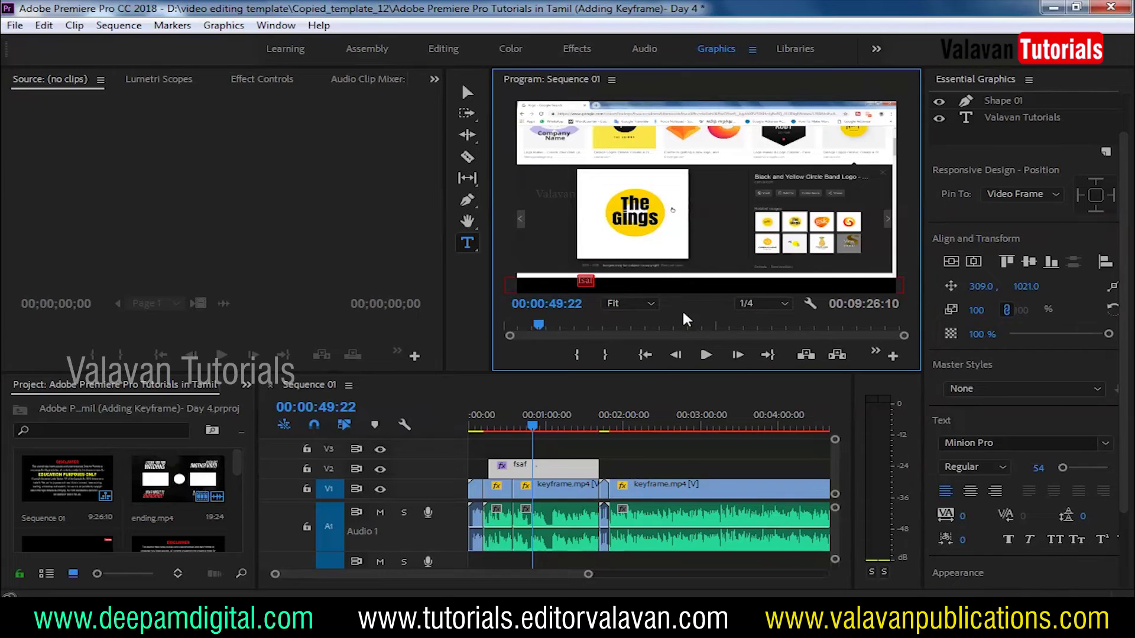
type("w.deepamdigita")
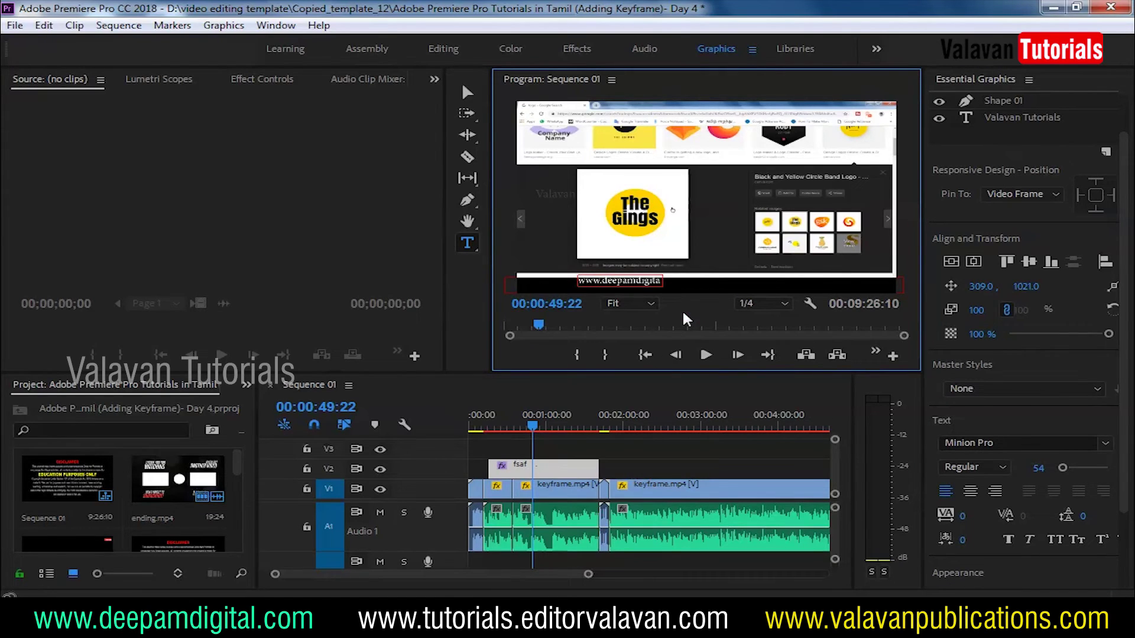
type("l.com")
left_click(467, 91)
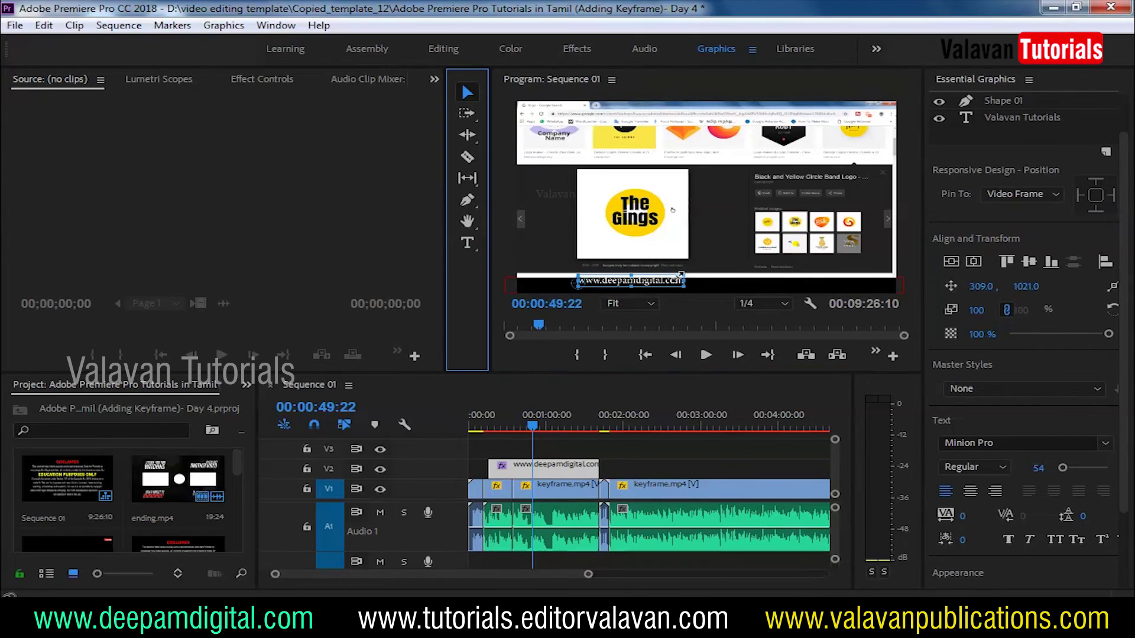
left_click_drag(664, 278, 710, 282)
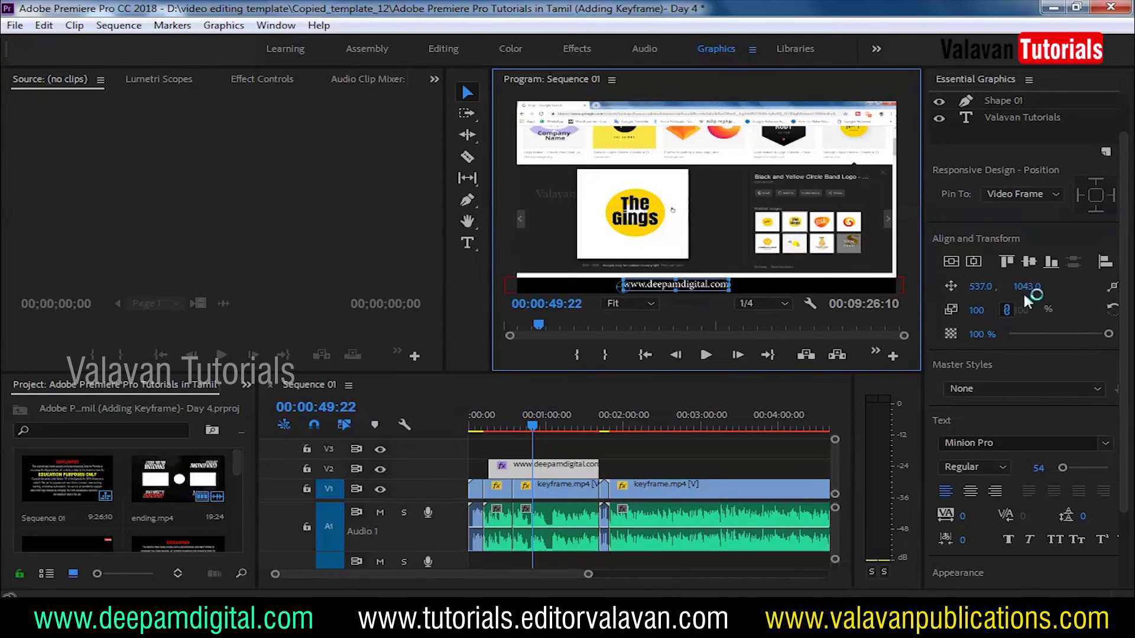
left_click(775, 281)
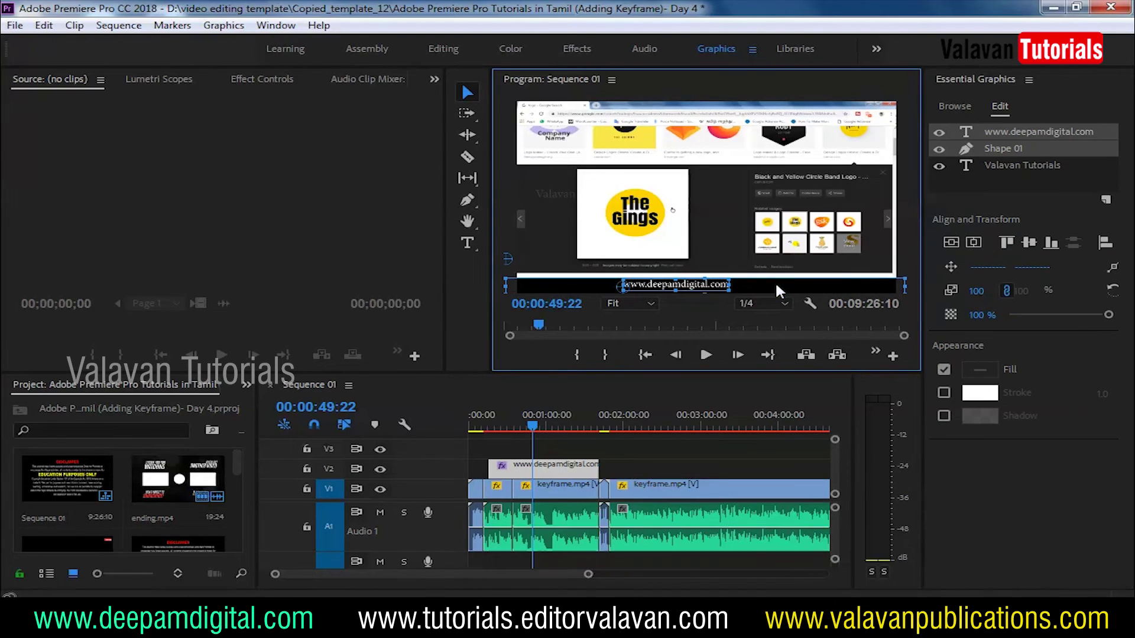
left_click(1030, 242)
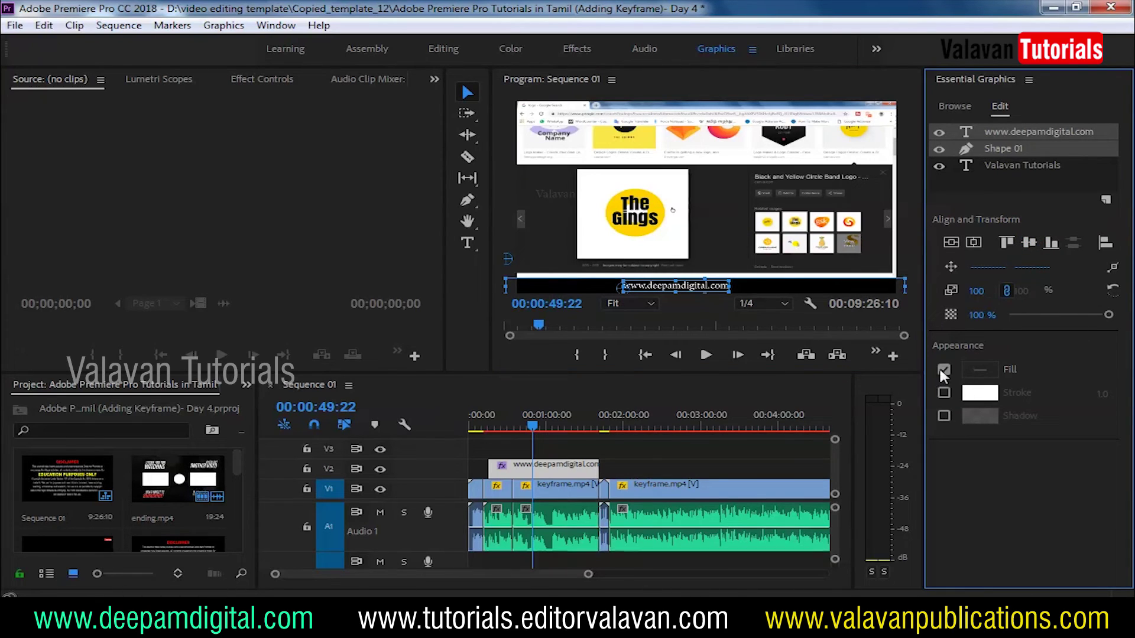
left_click(810, 242)
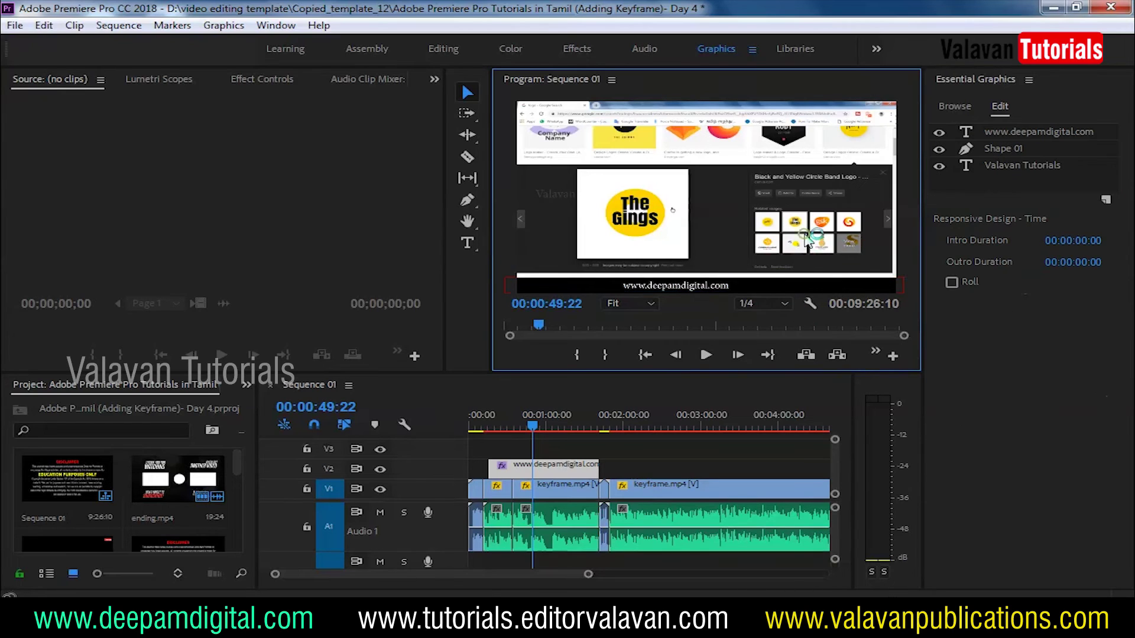